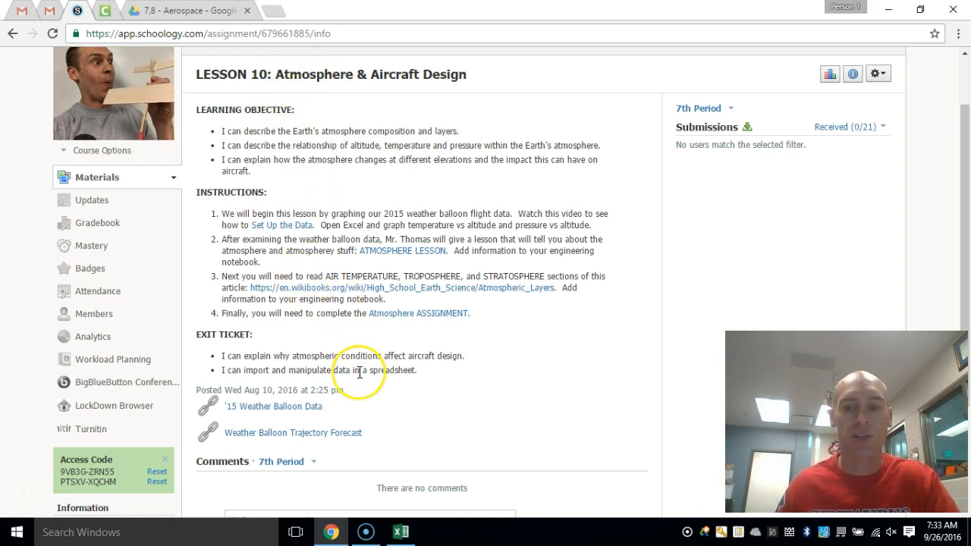
- Open the '15 Weather Balloon Data document from the lesson page and copy all of its text
click(254, 410)
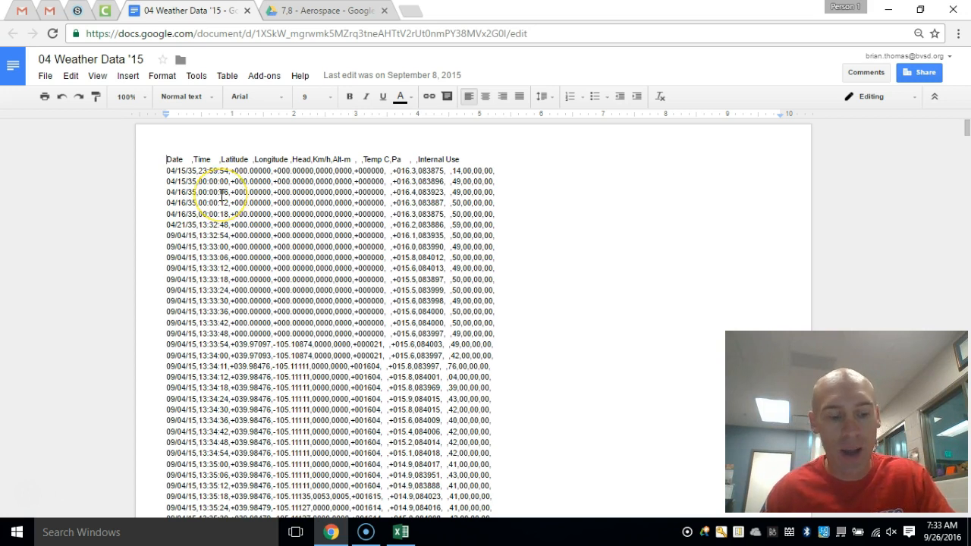
key(ctrl+a)
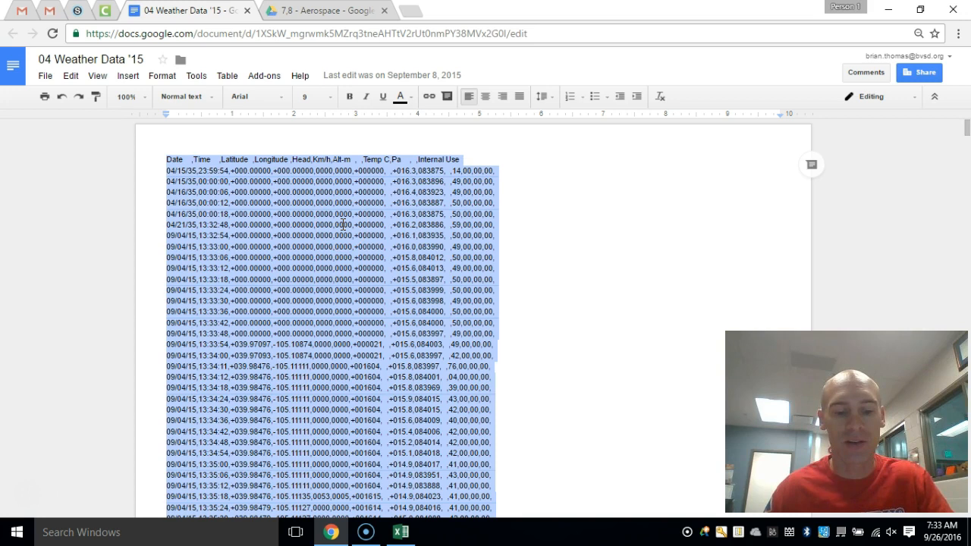
drag(548, 171, 523, 332)
click(524, 331)
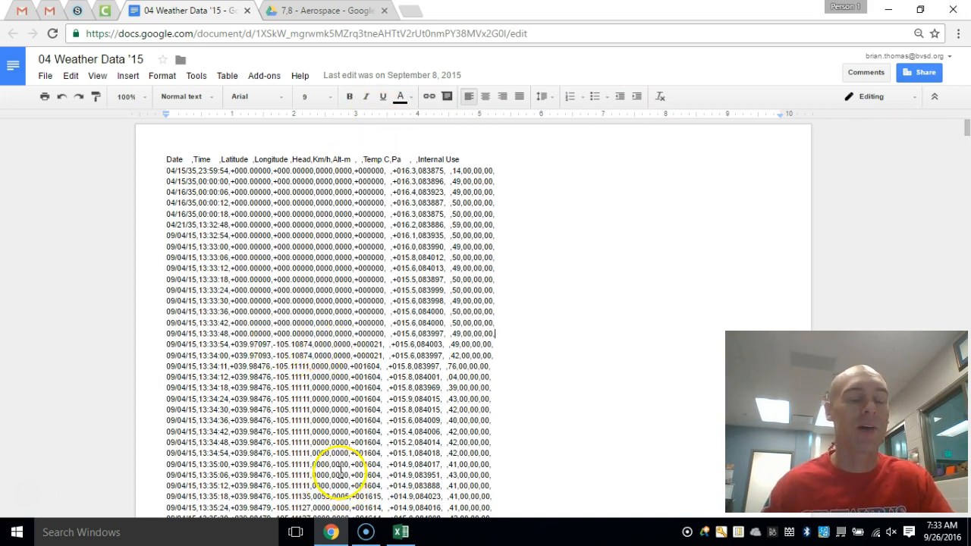
- Switch to Excel and create a blank workbook
mouse_move(403, 531)
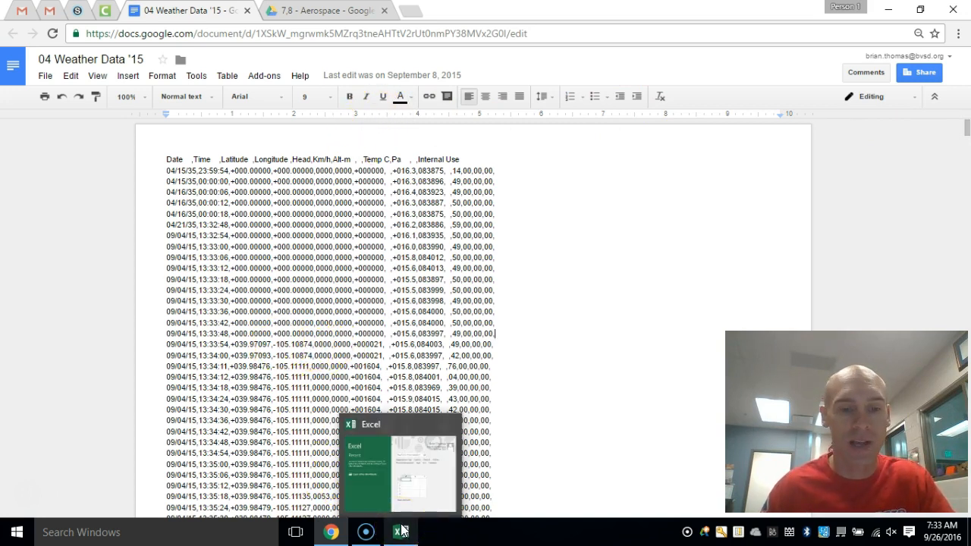
click(403, 531)
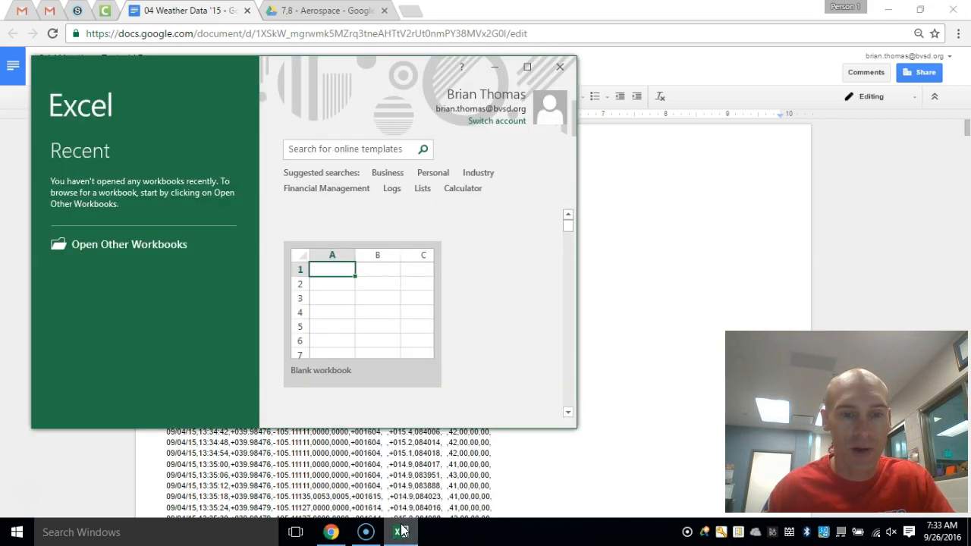
click(353, 275)
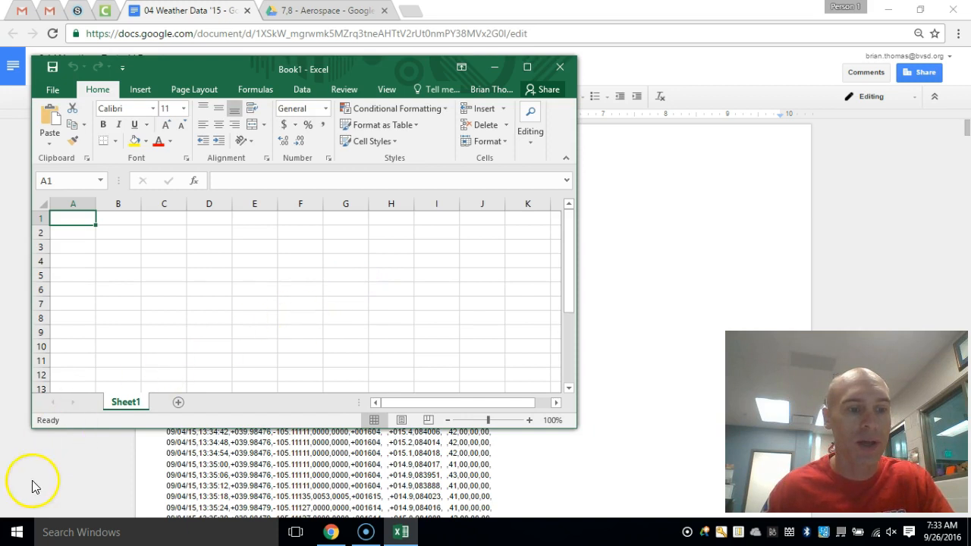
click(64, 534)
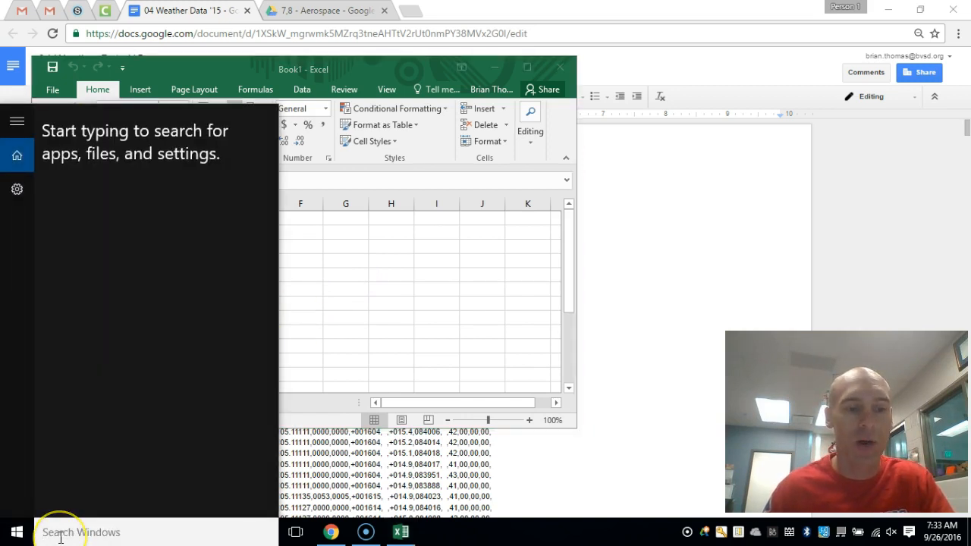
click(16, 531)
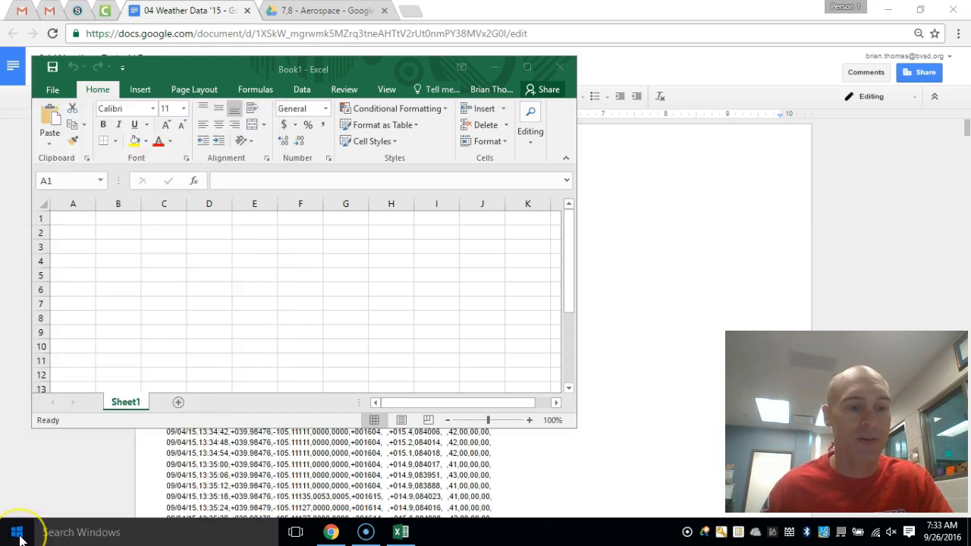
click(43, 503)
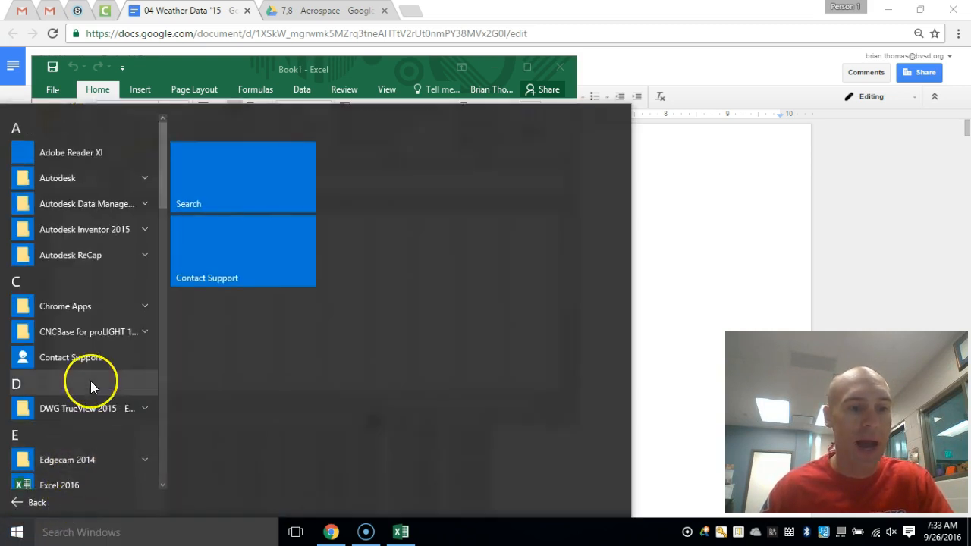
scroll(92, 367, down, 3)
scroll(92, 367, down, 3)
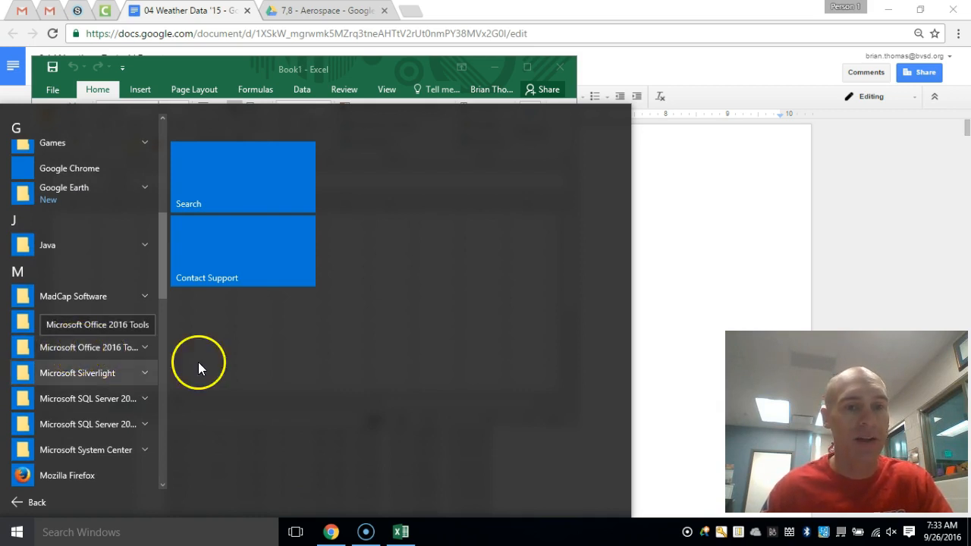
click(754, 233)
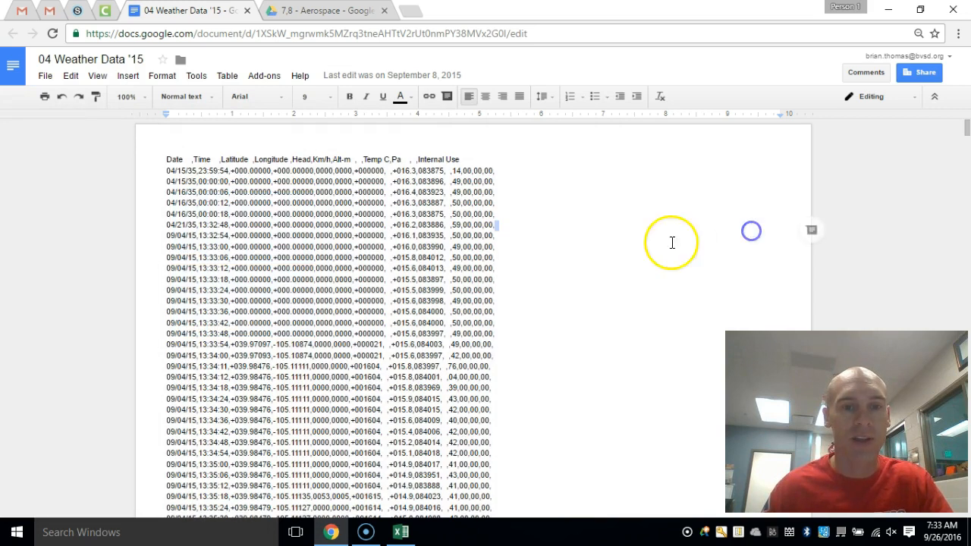
- Return to the blank Excel workbook, paste the copied weather data at cell A1 and maximize the window
click(408, 533)
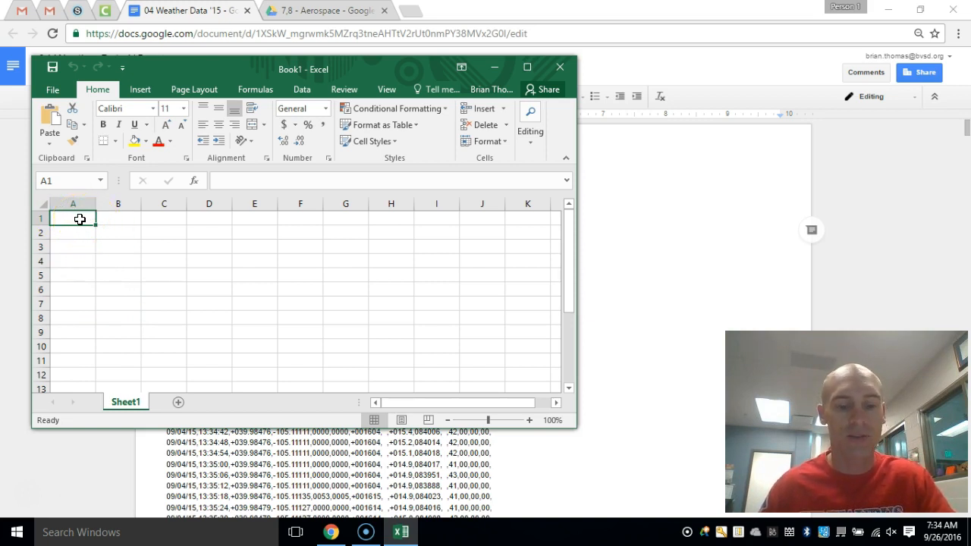
key(ctrl+v)
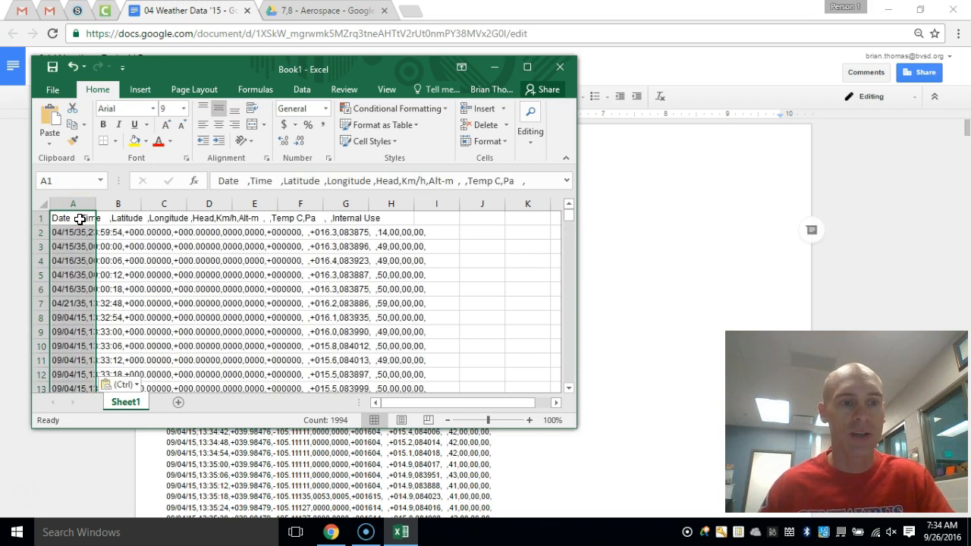
click(531, 68)
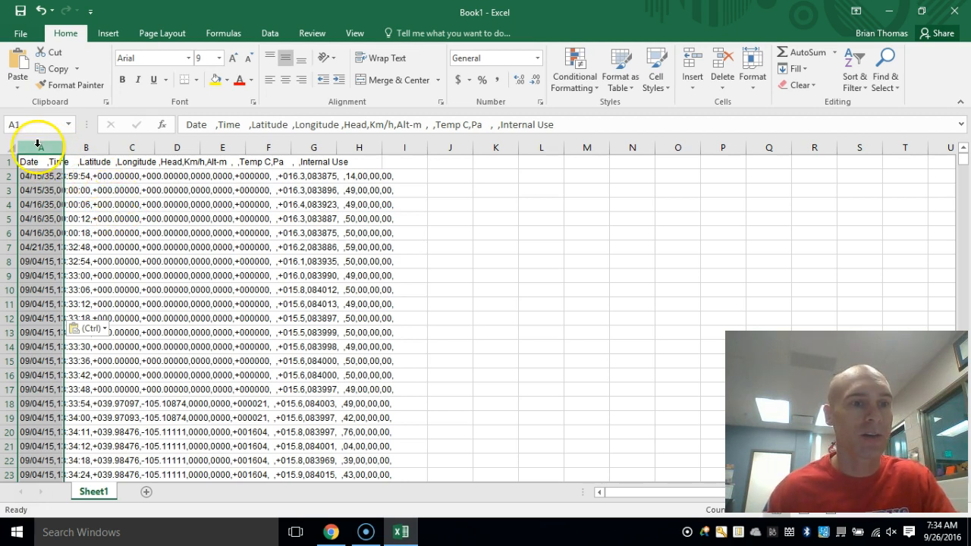
- Examine how the pasted records are laid out across the sheet's columns and rows
click(84, 147)
click(144, 147)
click(168, 145)
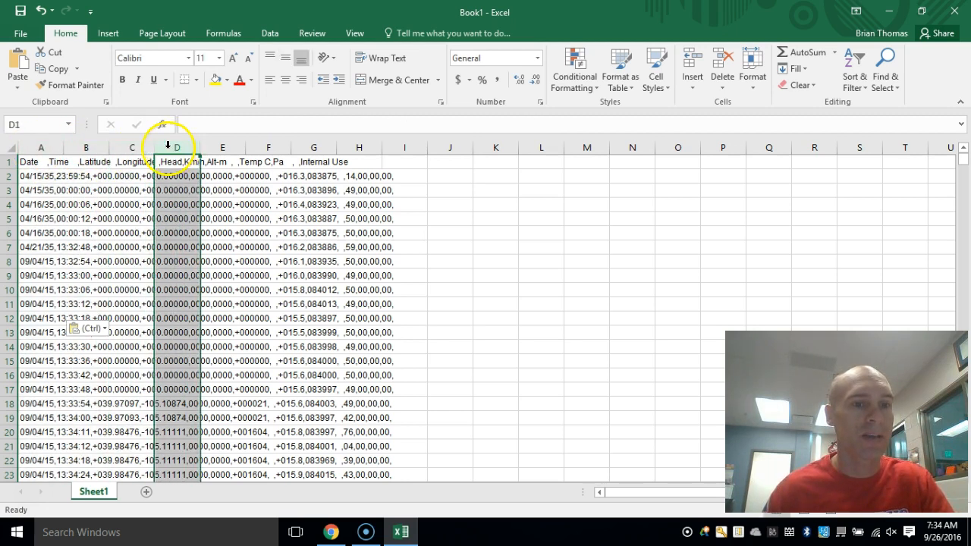
click(9, 175)
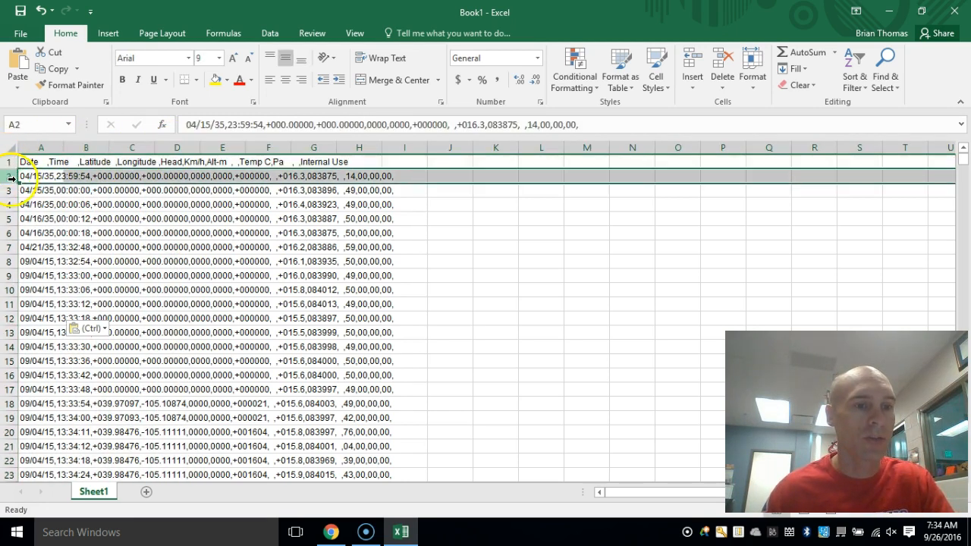
click(88, 205)
drag(62, 173, 242, 275)
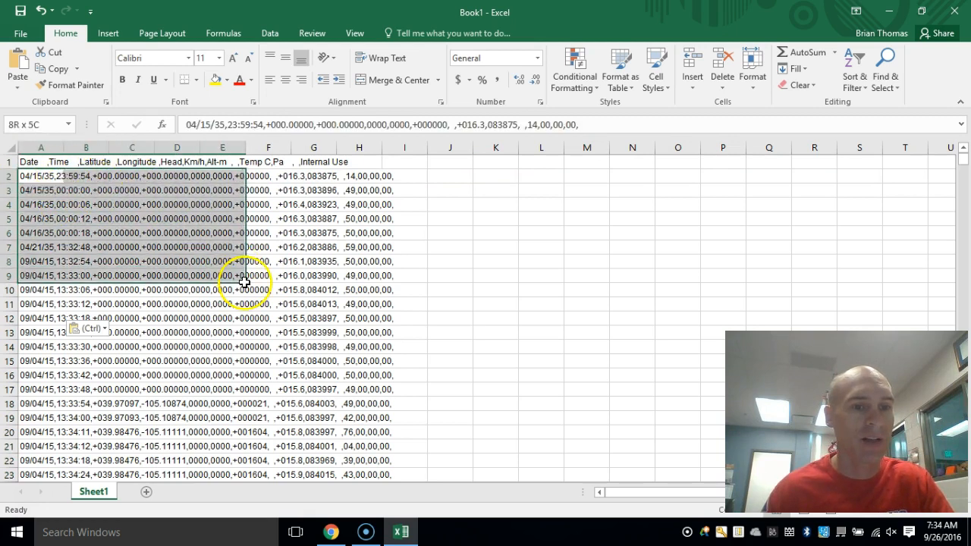
click(402, 232)
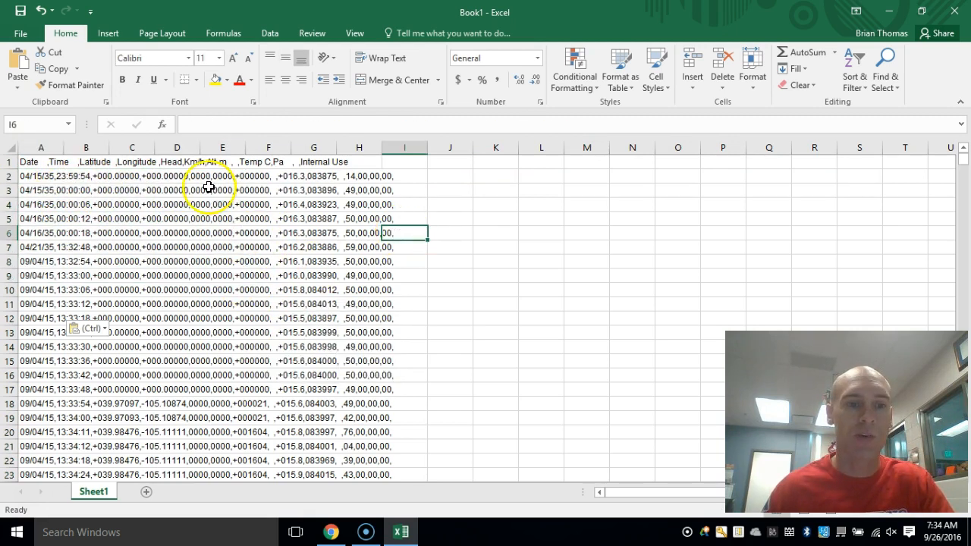
- Split column A into separate columns with Text to Columns, using Delimited data with only Comma as the delimiter
click(33, 146)
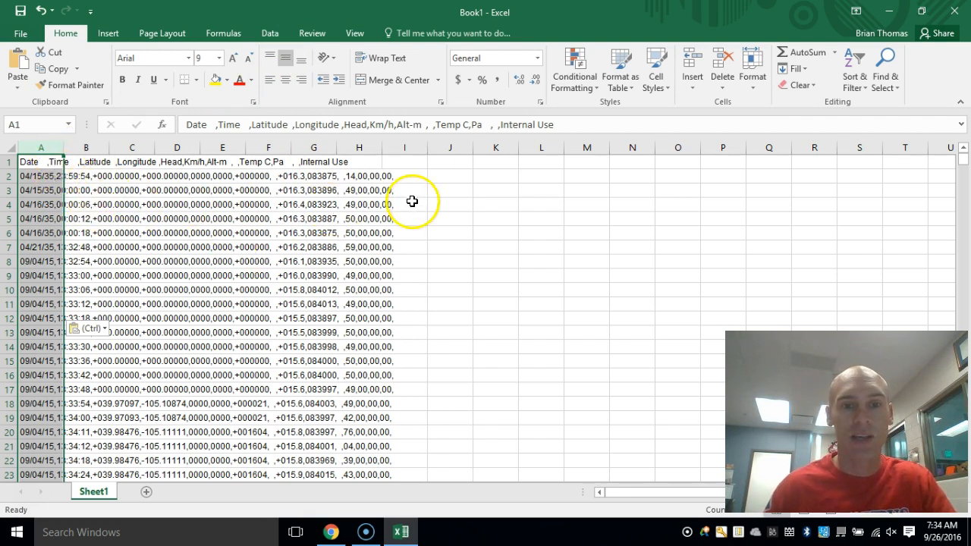
click(258, 27)
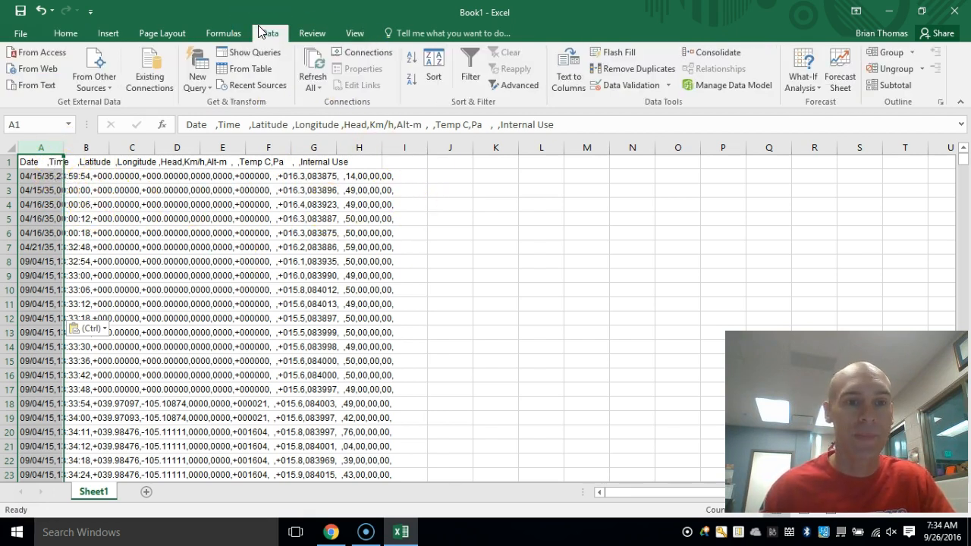
click(560, 62)
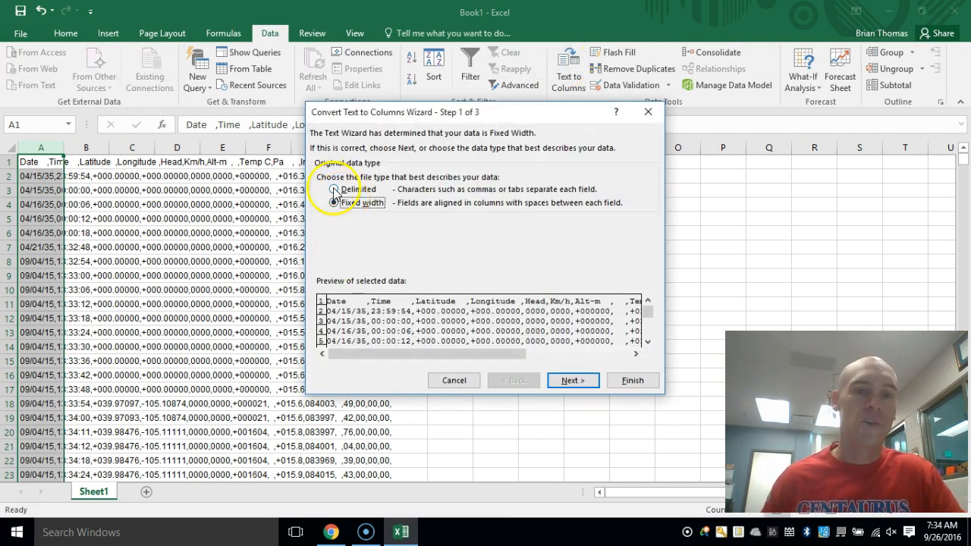
click(573, 383)
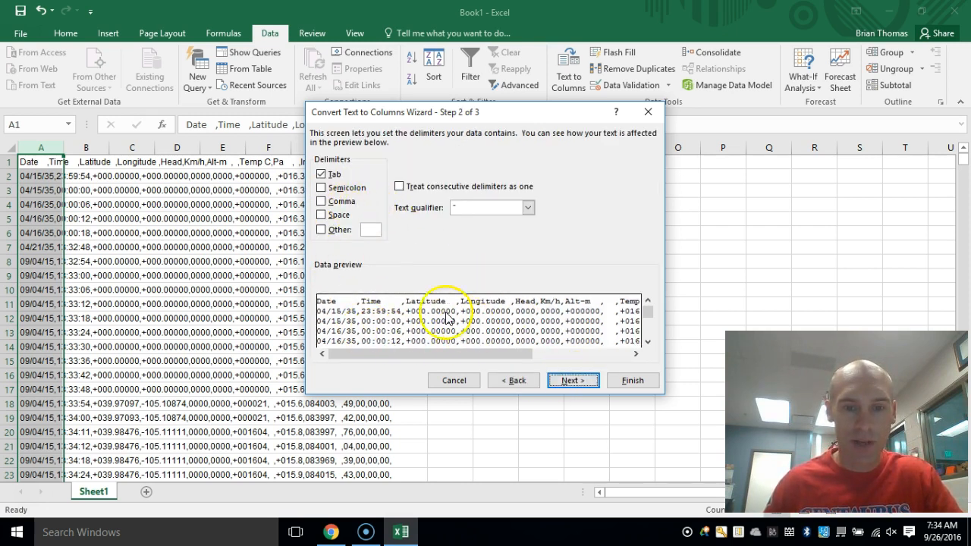
click(321, 202)
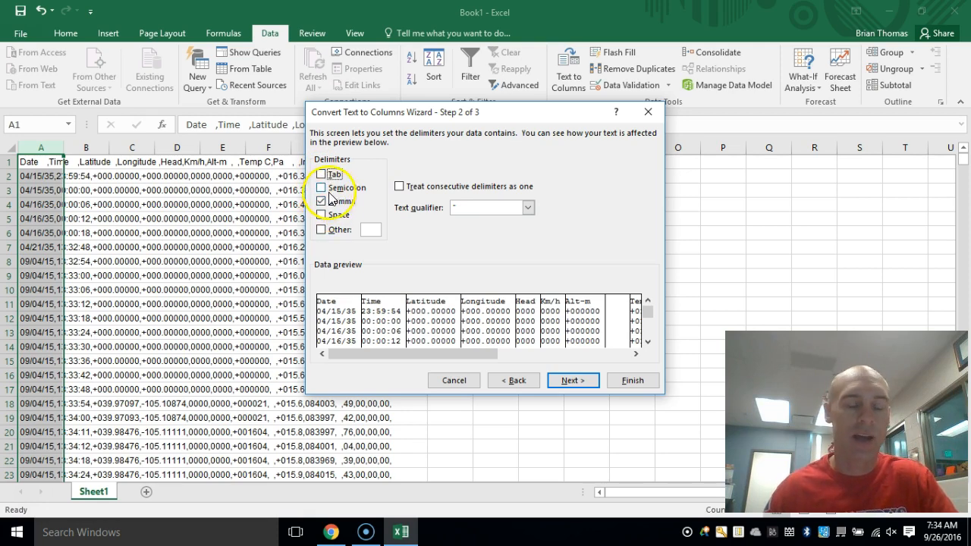
click(633, 382)
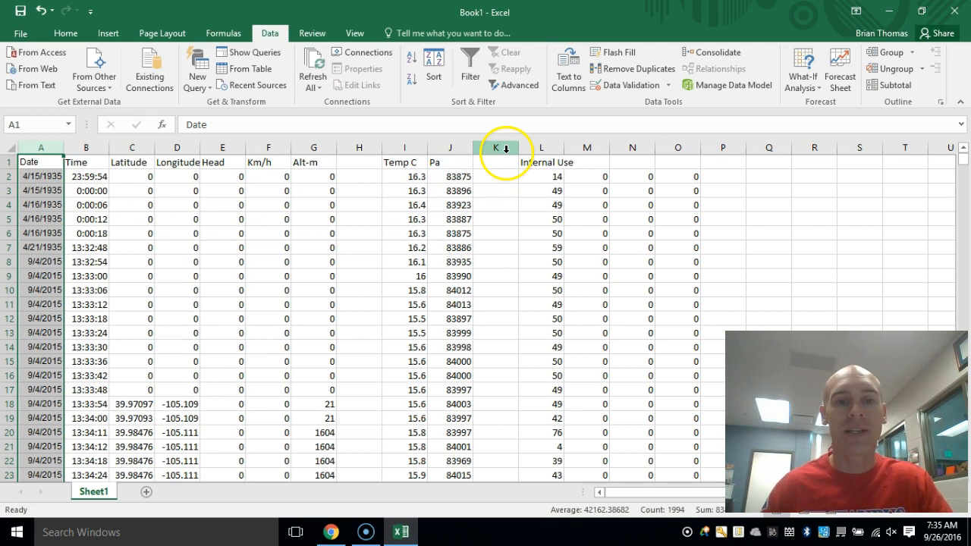
- Delete columns K through O, which hold the Internal Use data
drag(501, 144, 685, 148)
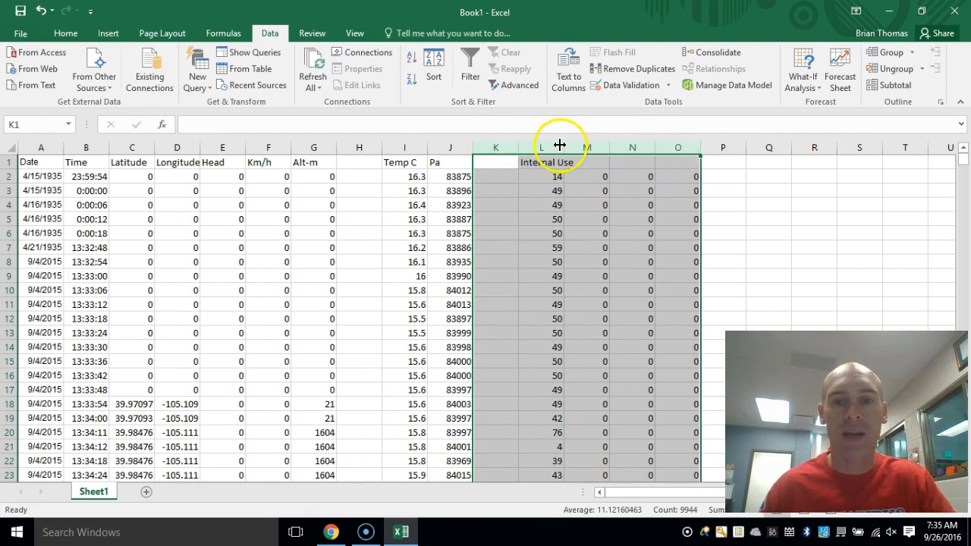
right_click(504, 146)
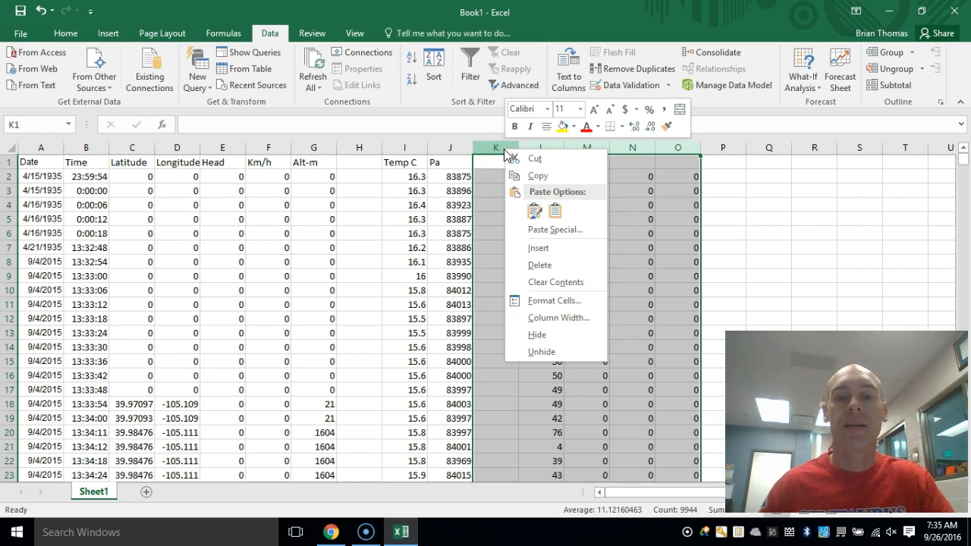
click(543, 267)
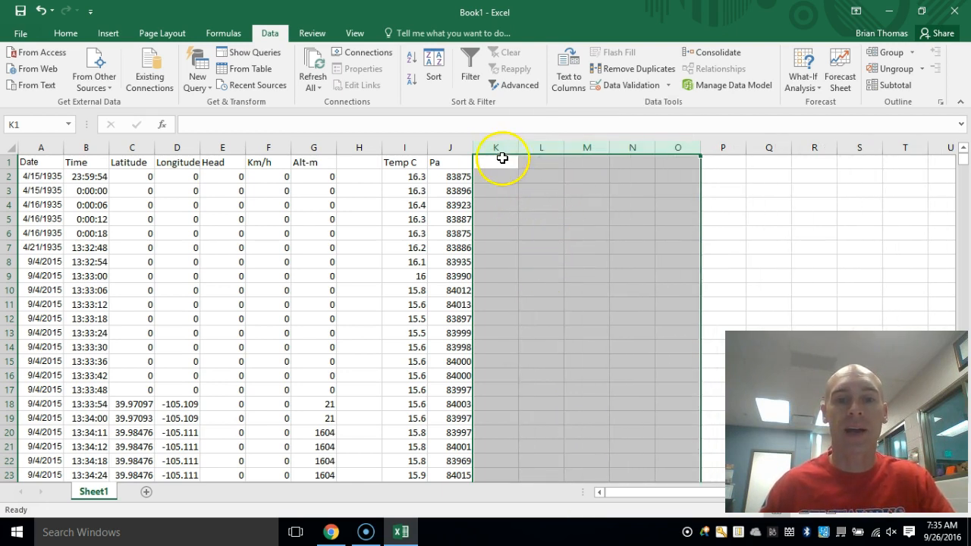
- Delete the empty column H between the Alt-m and Temp C columns
click(364, 144)
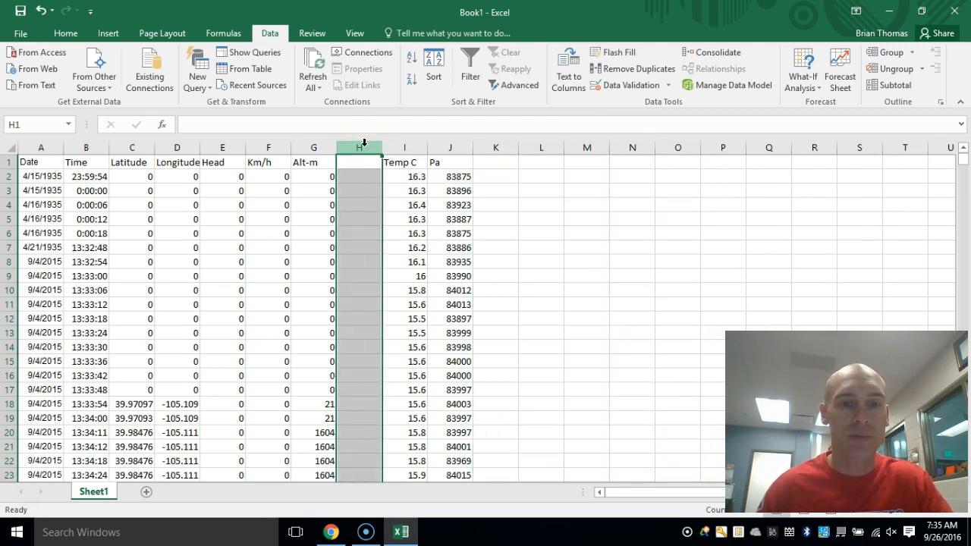
drag(368, 161, 378, 390)
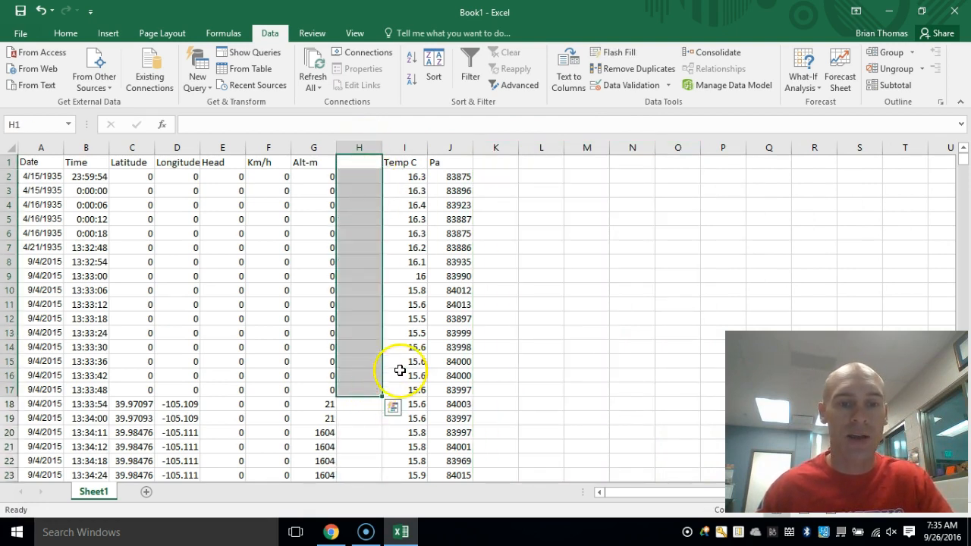
click(362, 144)
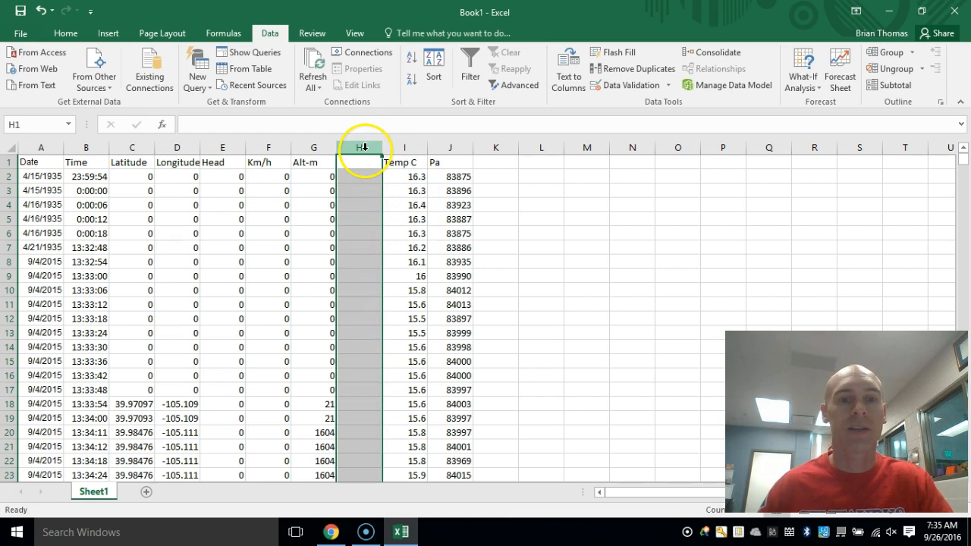
right_click(365, 147)
click(404, 264)
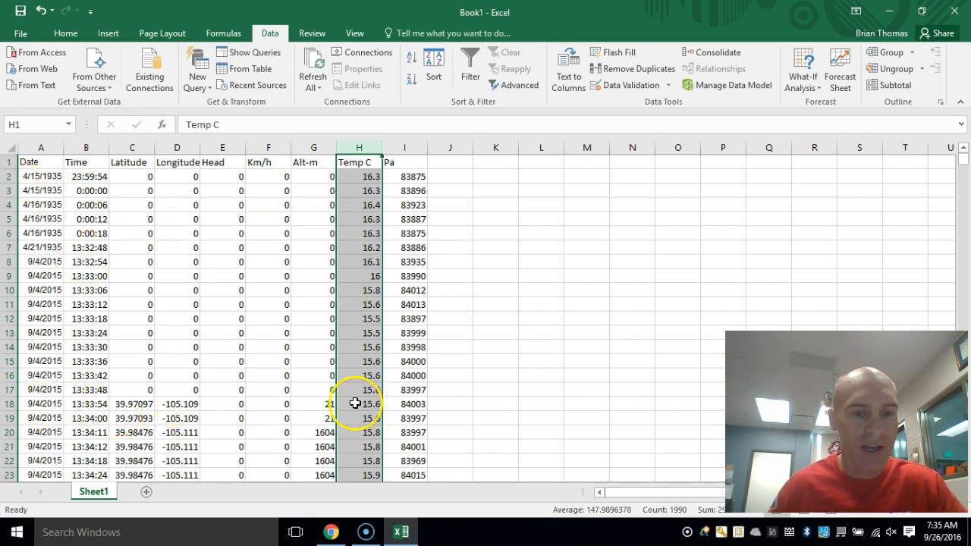
- Delete rows 2 through 19, the pre-launch records that come before the first 1604 m altitude reading
scroll(319, 429, down, 1)
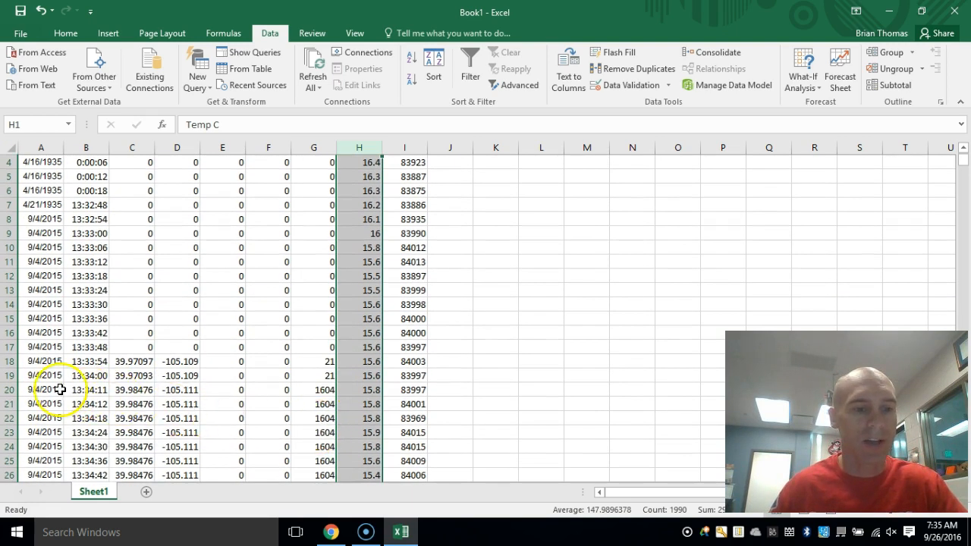
click(9, 390)
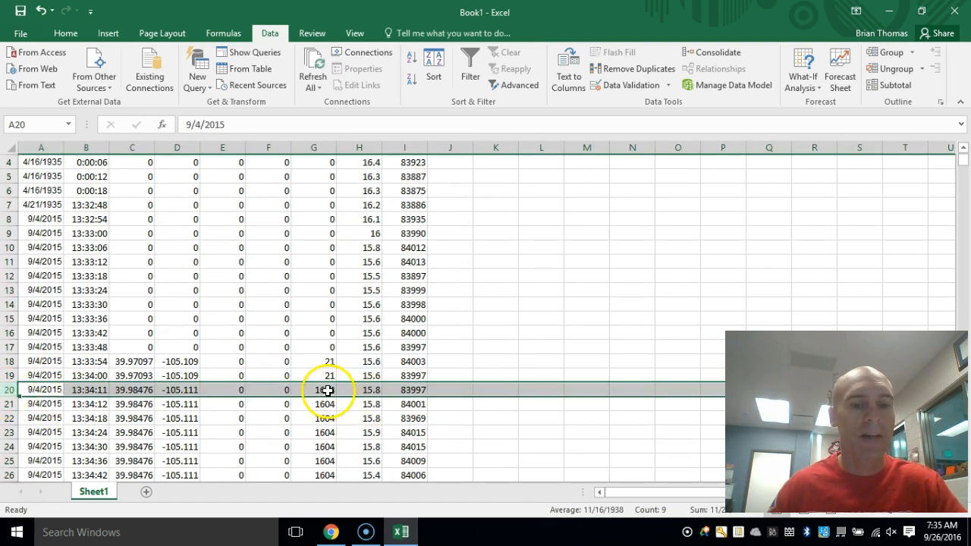
scroll(325, 197, up, 1)
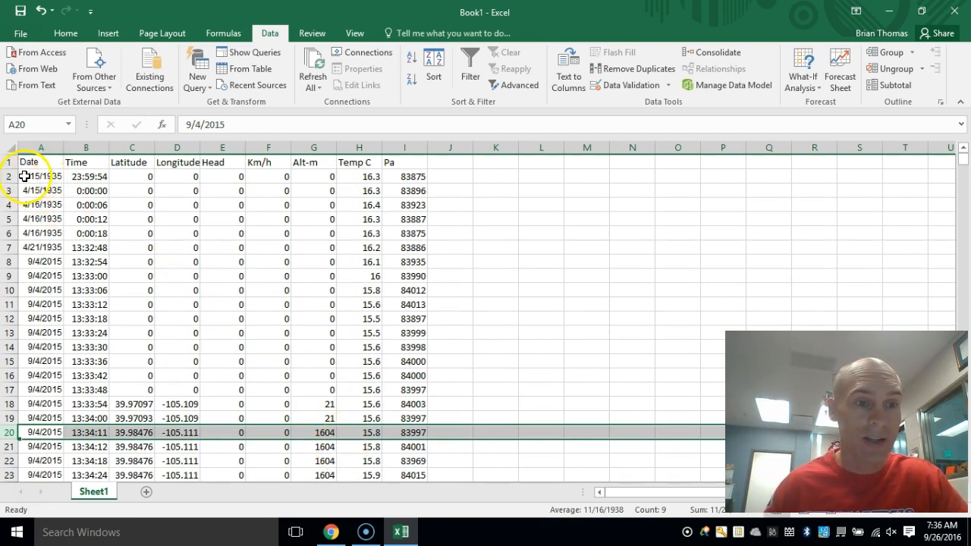
drag(11, 175, 7, 413)
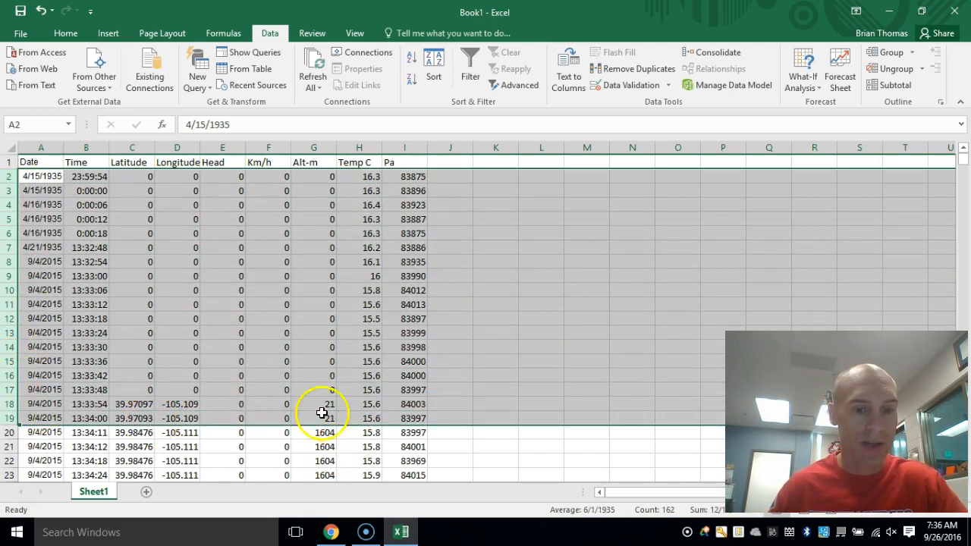
right_click(11, 218)
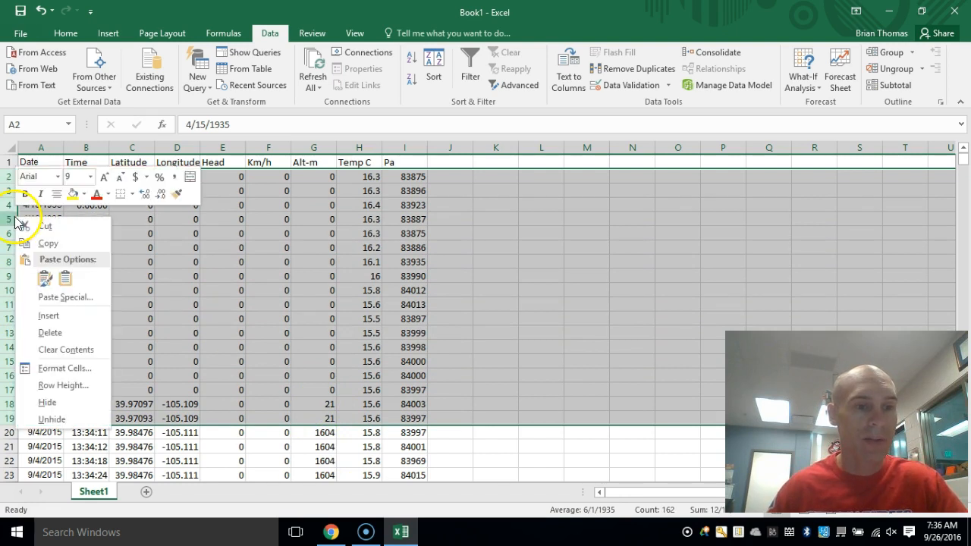
click(59, 342)
click(353, 207)
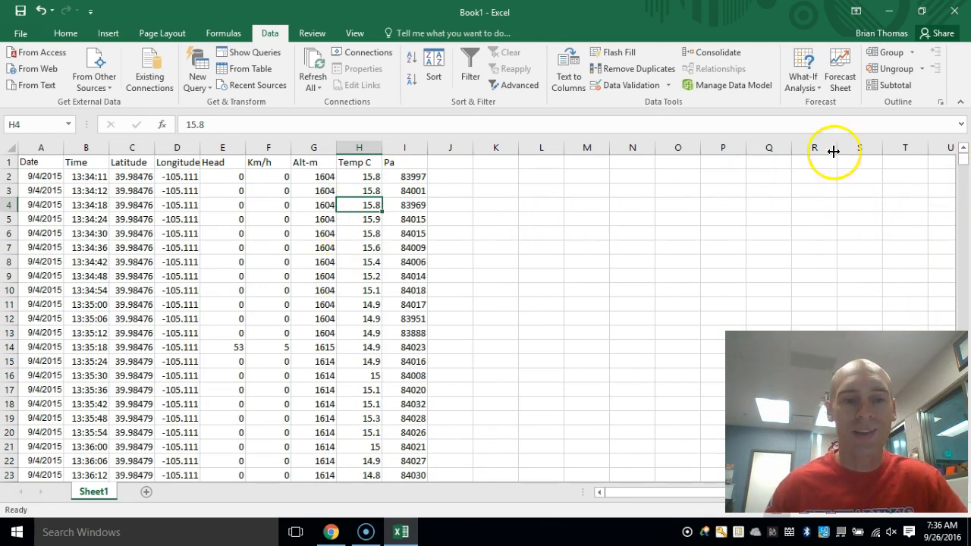
- Delete rows 1172 through 1980, from the blank row before the thank-you message to the last record with 409.6 temperatures
drag(967, 164, 969, 405)
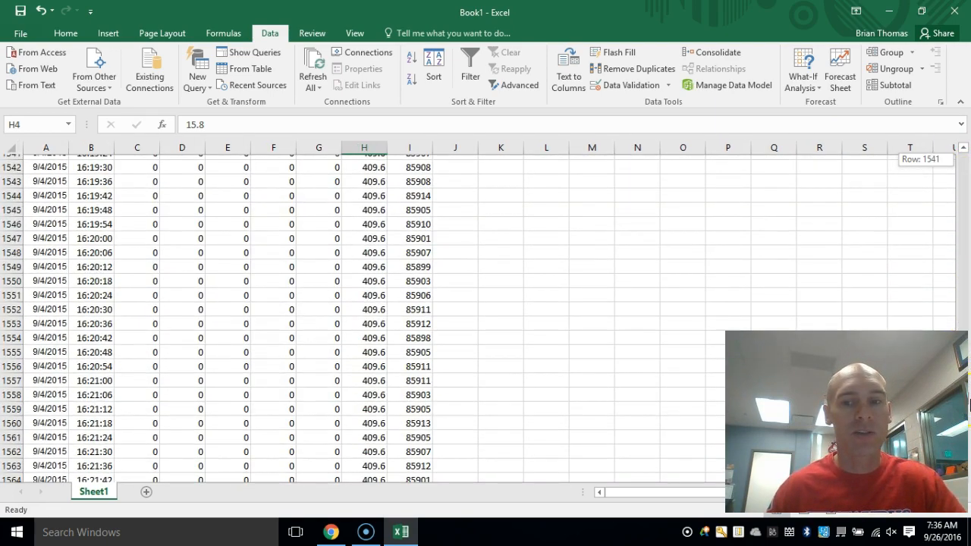
drag(969, 400, 968, 345)
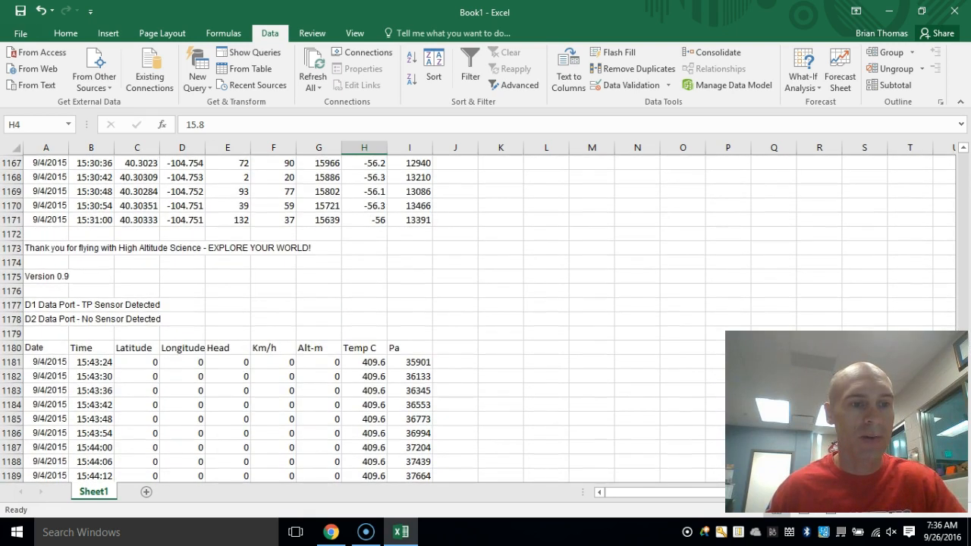
click(12, 233)
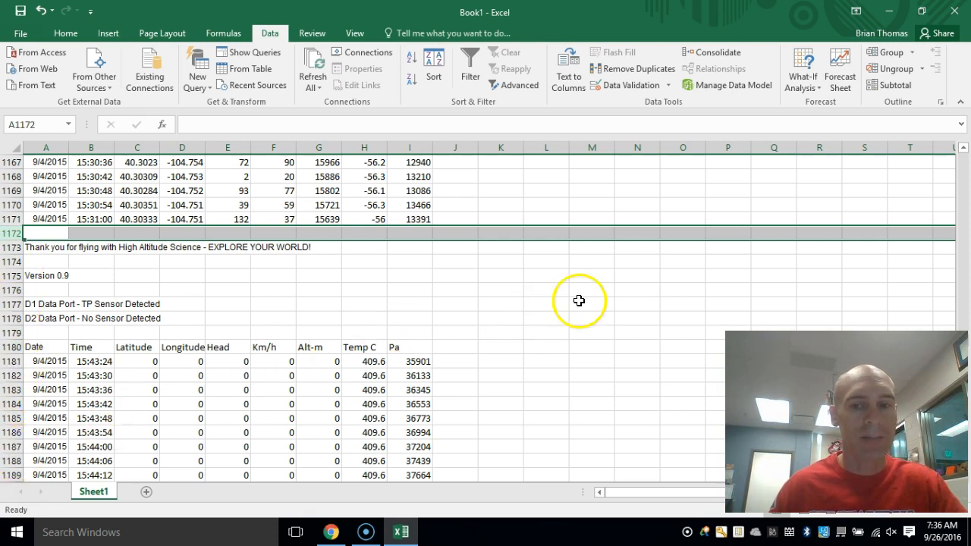
click(968, 345)
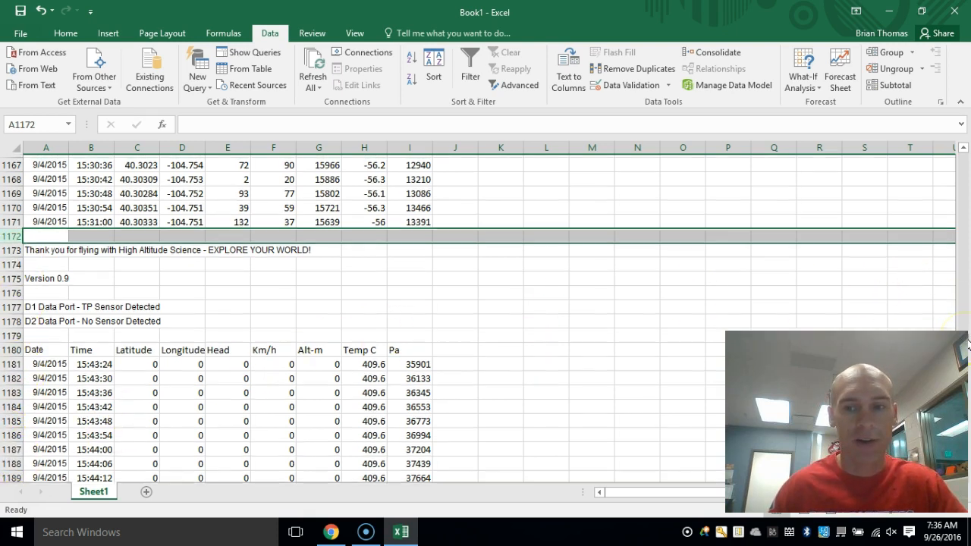
drag(968, 345, 968, 480)
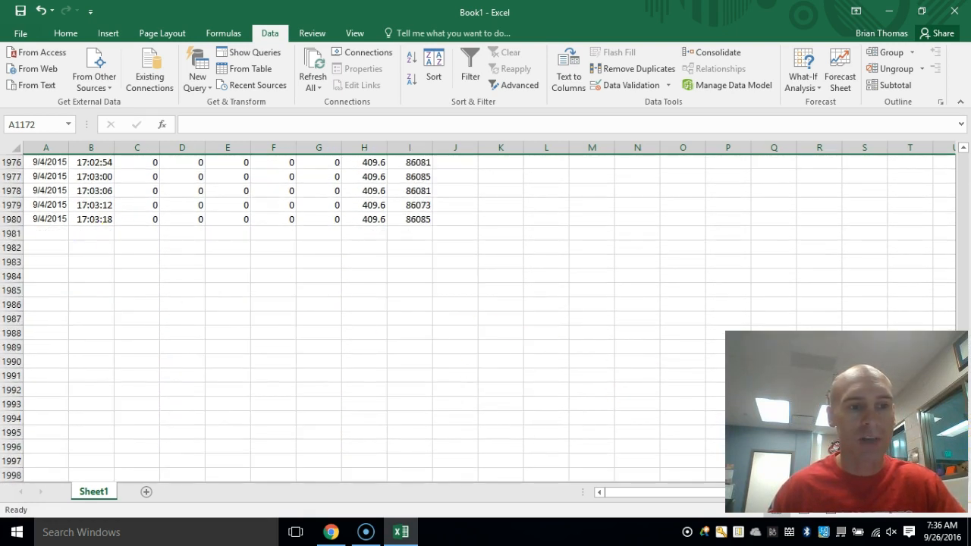
shift+click(11, 219)
scroll(170, 215, up, 4)
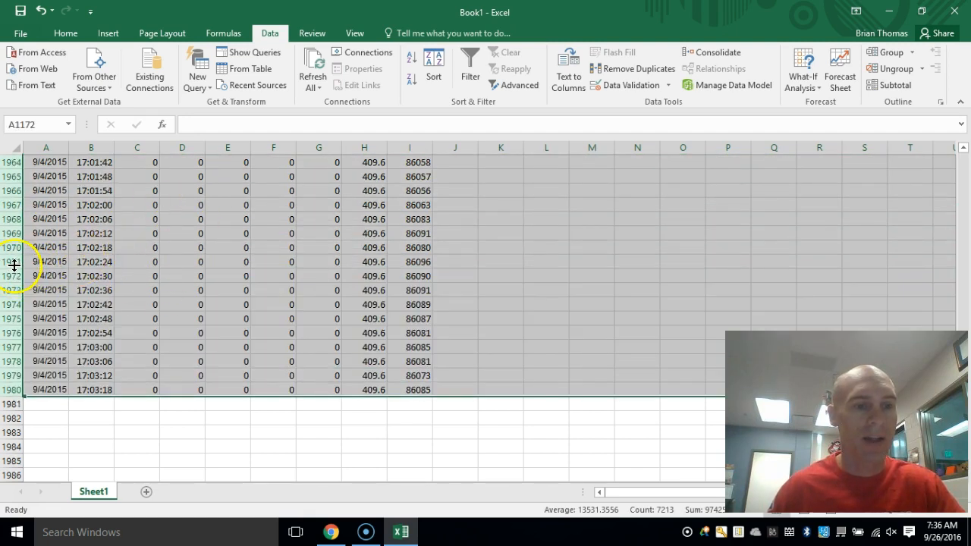
right_click(14, 265)
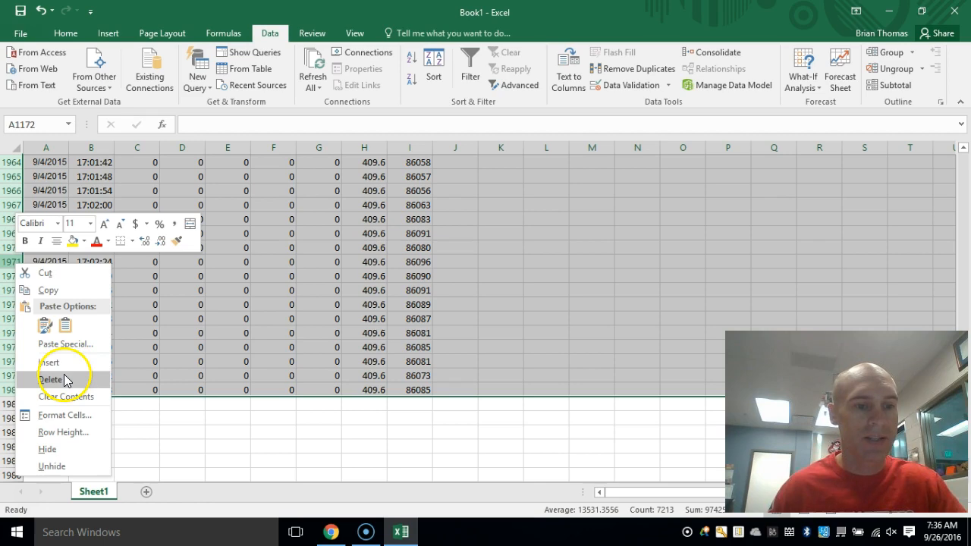
click(65, 380)
scroll(193, 315, up, 1)
click(209, 317)
scroll(206, 307, up, 20)
drag(962, 327, 957, 127)
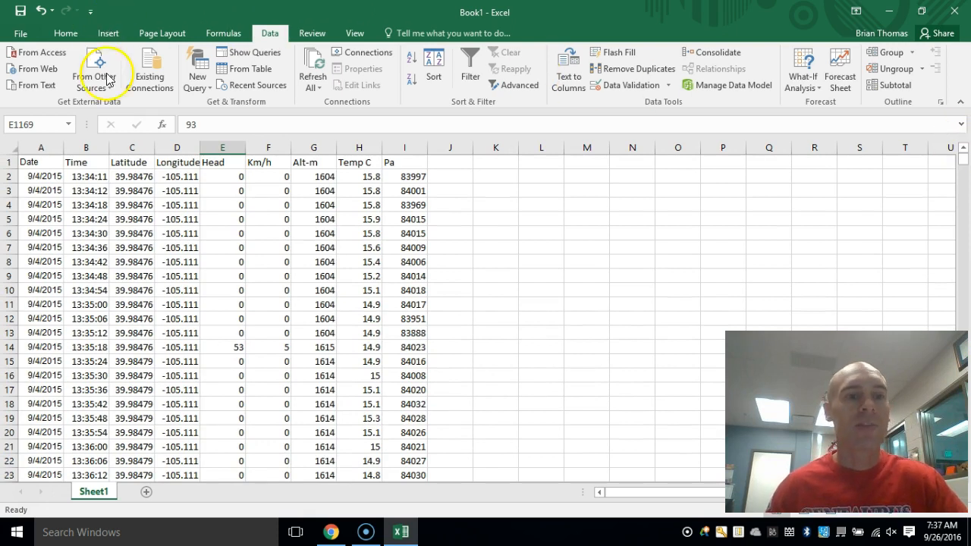
click(165, 207)
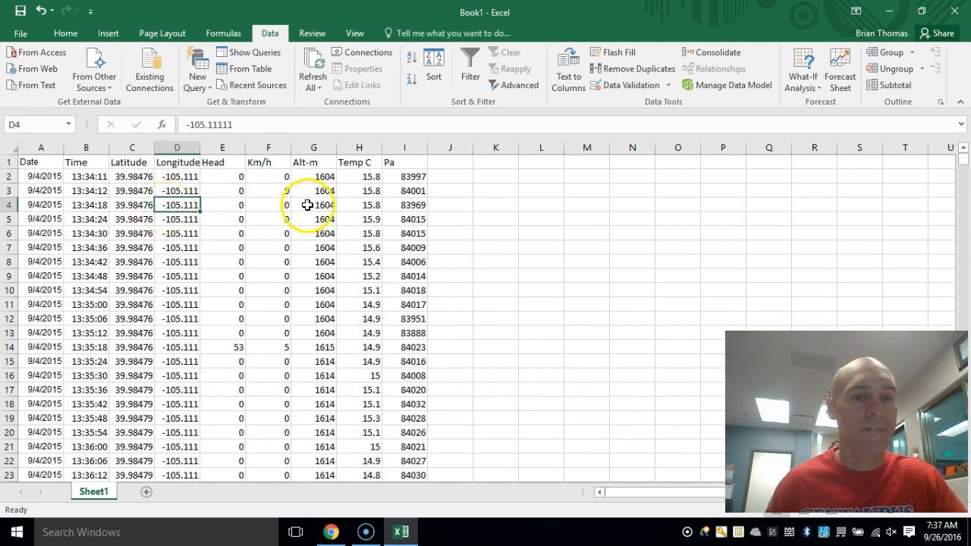
click(328, 175)
click(355, 177)
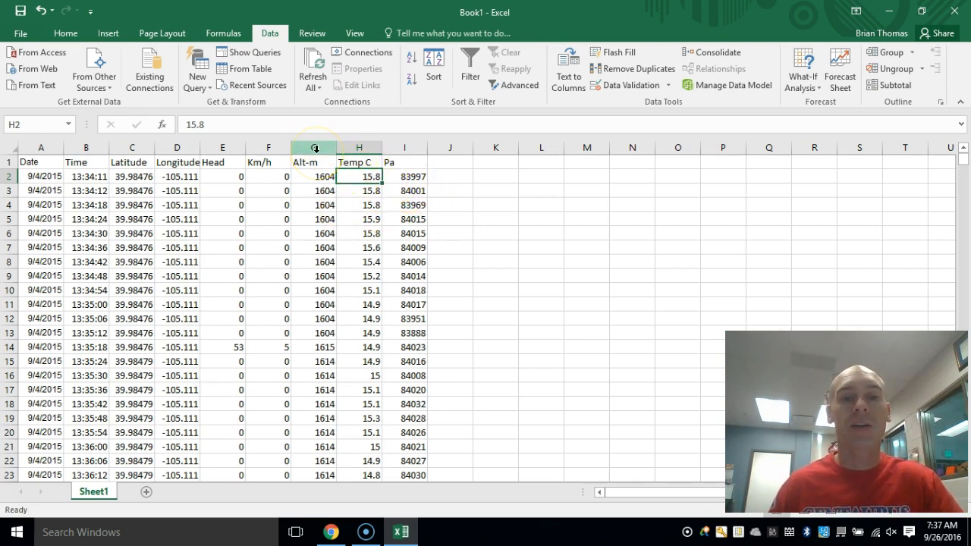
drag(315, 148, 362, 155)
click(106, 33)
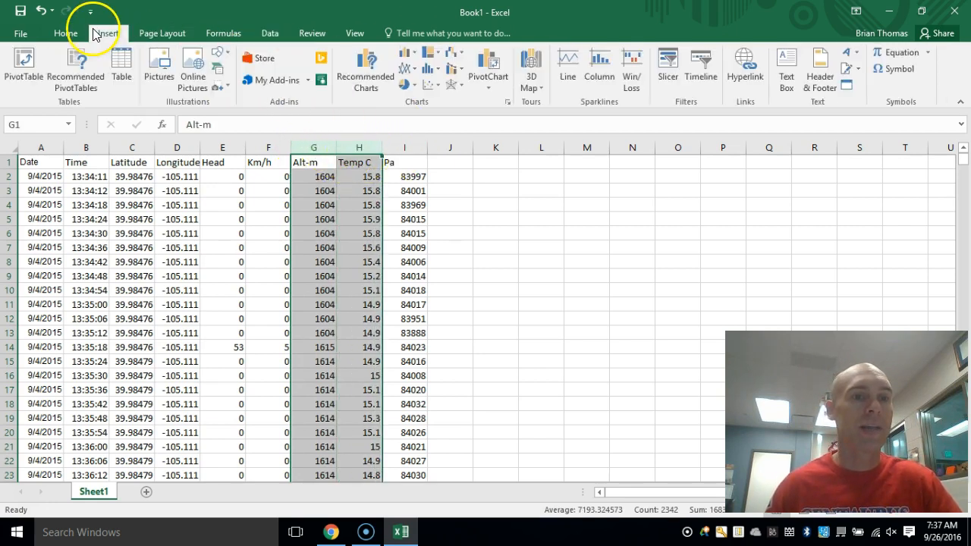
click(371, 65)
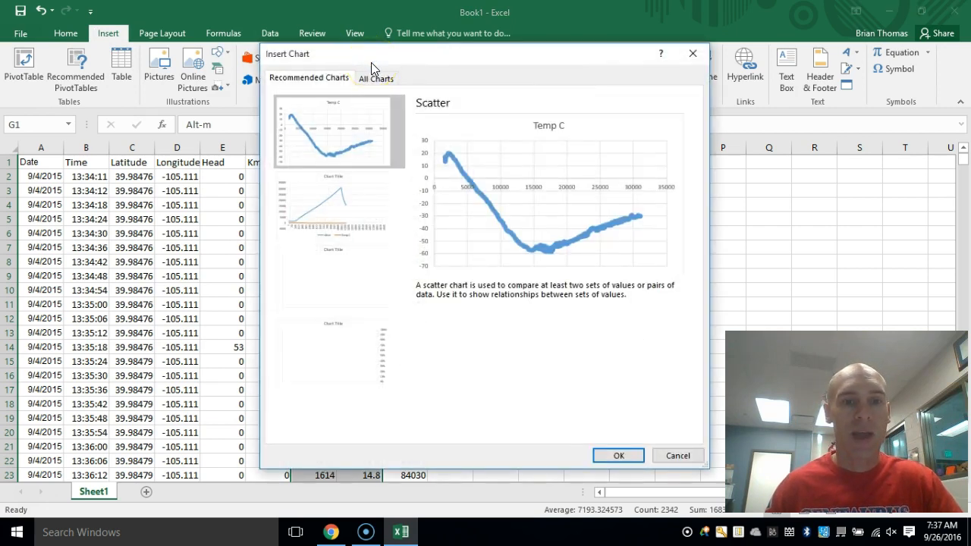
click(677, 456)
click(444, 219)
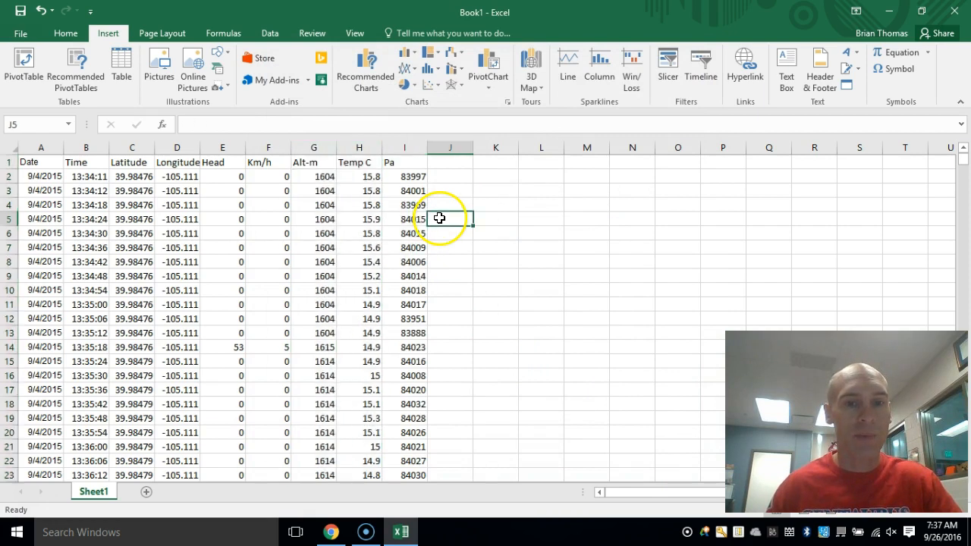
shift+click(325, 148)
click(395, 188)
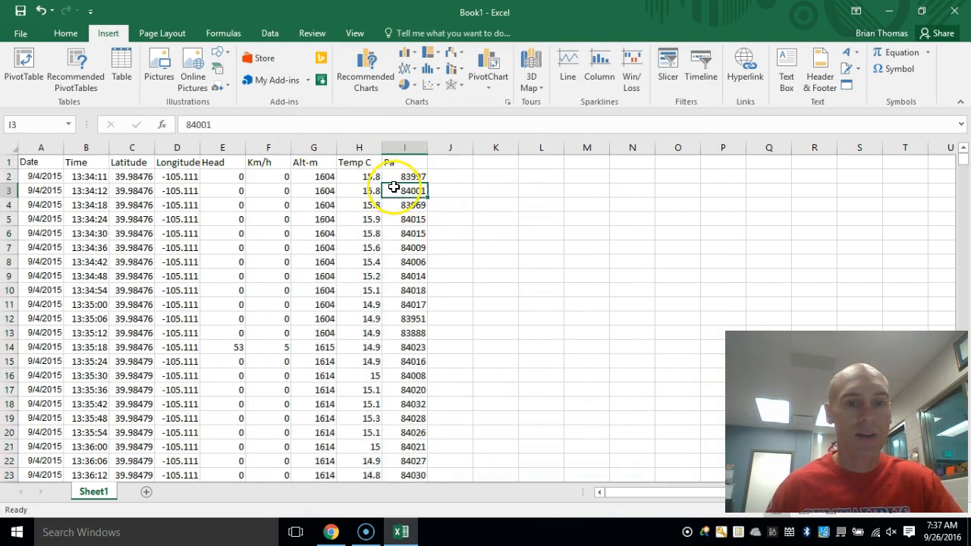
click(445, 203)
drag(319, 146, 364, 148)
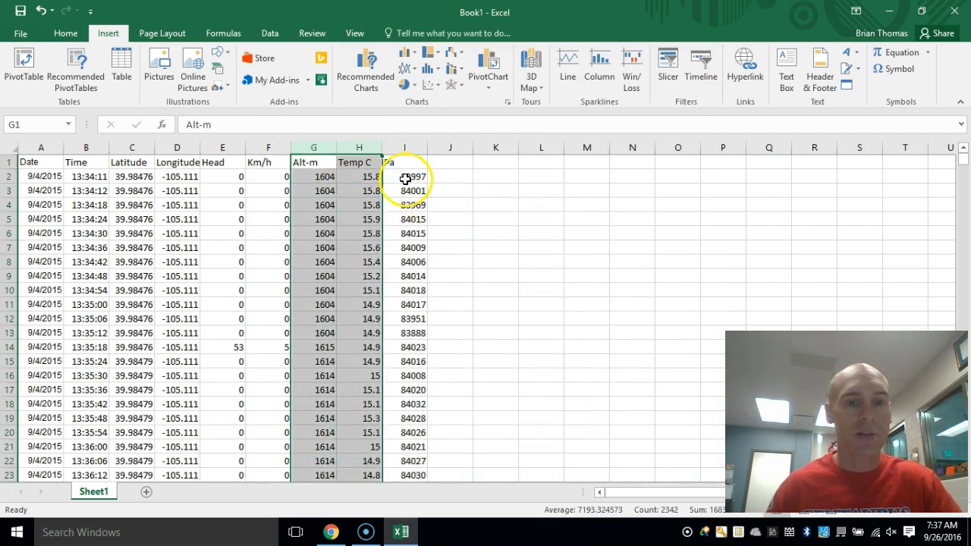
ctrl+click(431, 233)
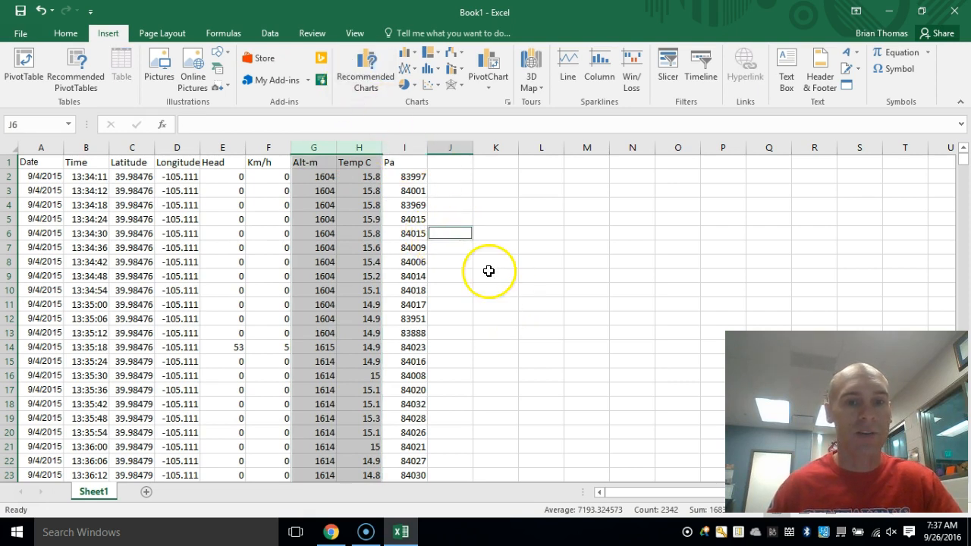
click(368, 79)
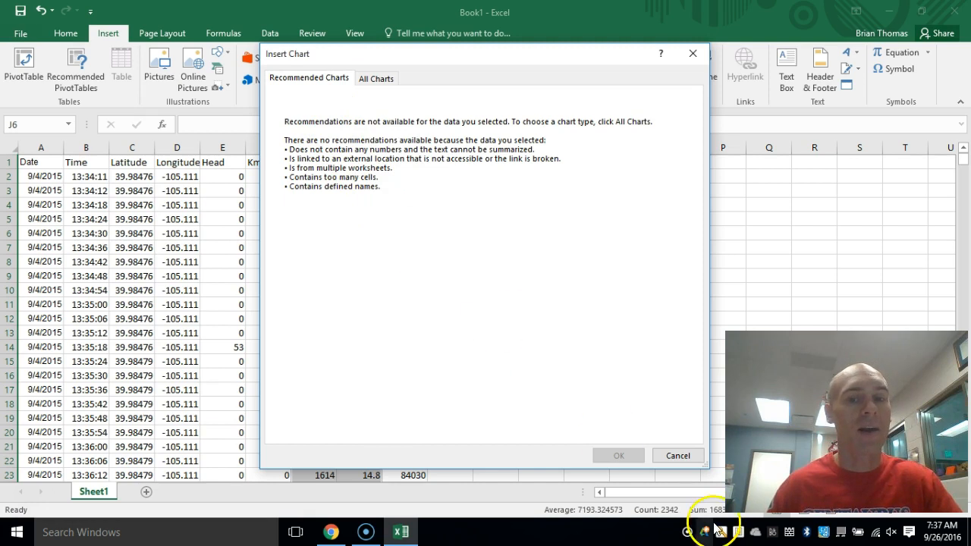
click(678, 456)
- Insert the recommended scatter chart of Temp C against Alt-m and place it beside the data, starting around column J
click(348, 185)
drag(317, 147, 349, 147)
click(367, 79)
click(618, 454)
drag(533, 251, 666, 160)
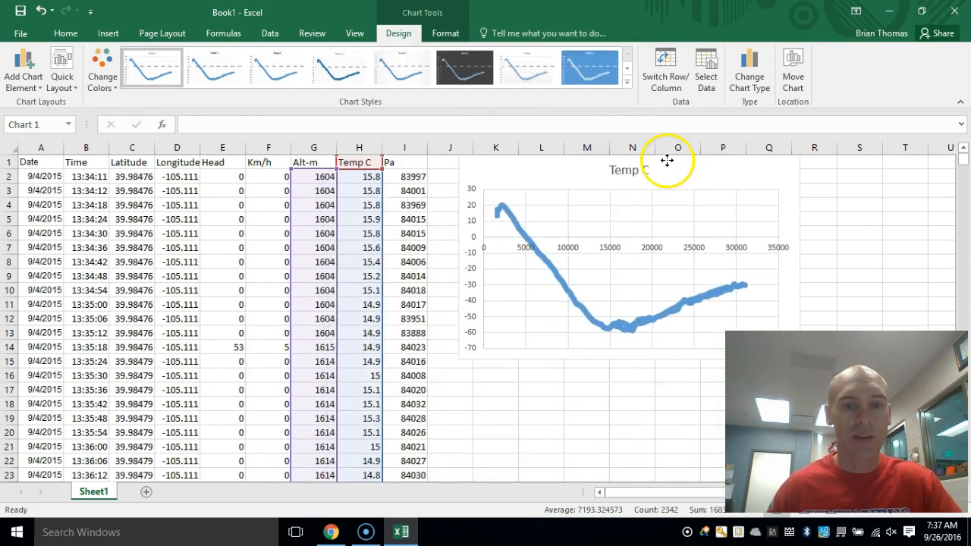
- Insert the recommended scatter chart of Pa against Alt-m, using only columns G and I
click(410, 203)
click(322, 144)
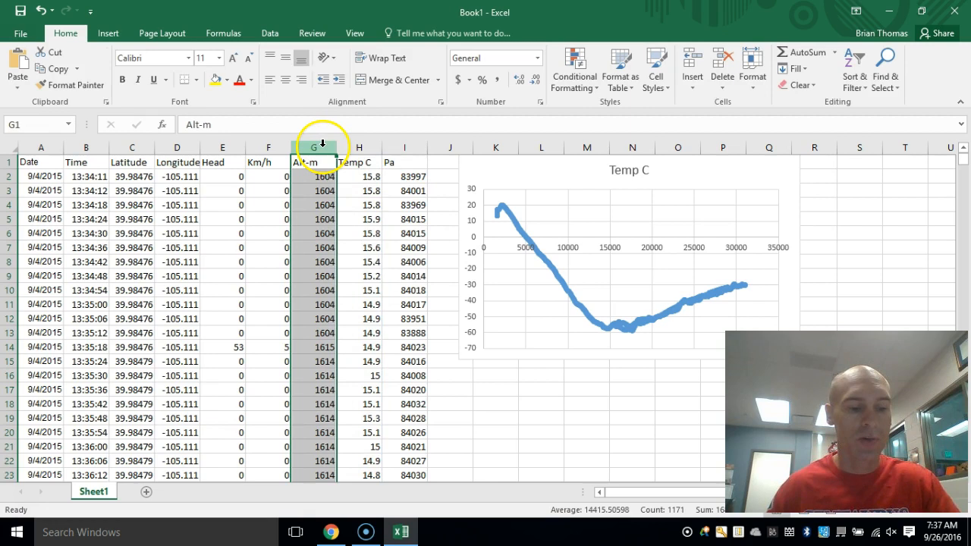
ctrl+click(409, 147)
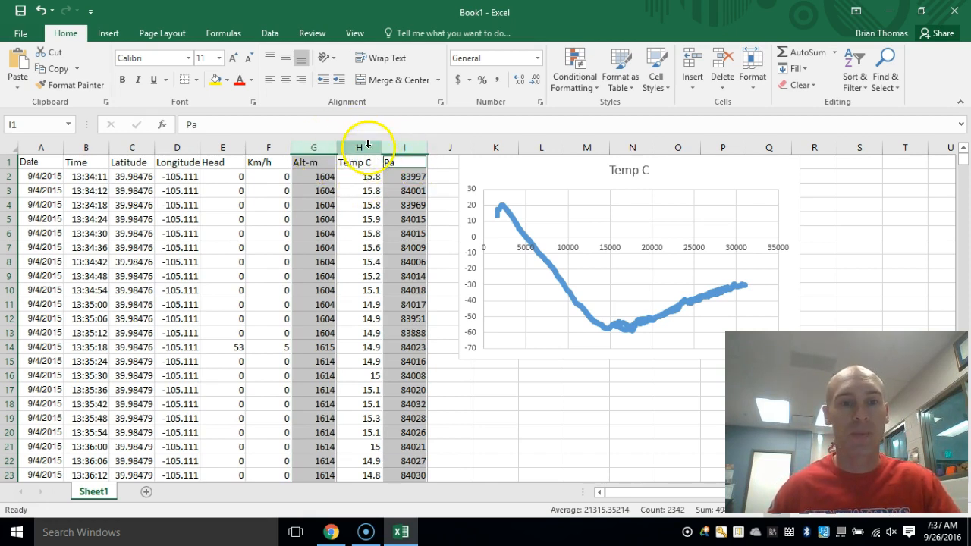
click(113, 34)
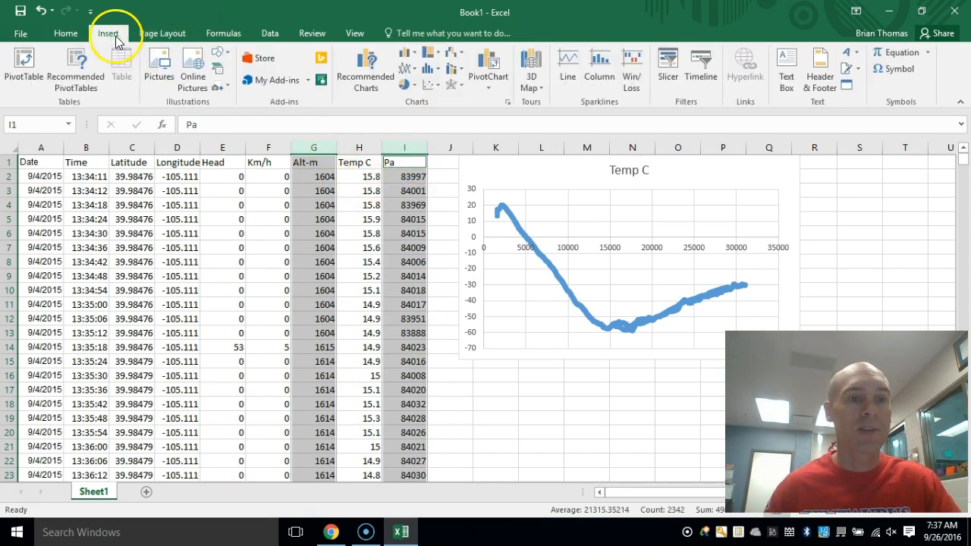
click(366, 69)
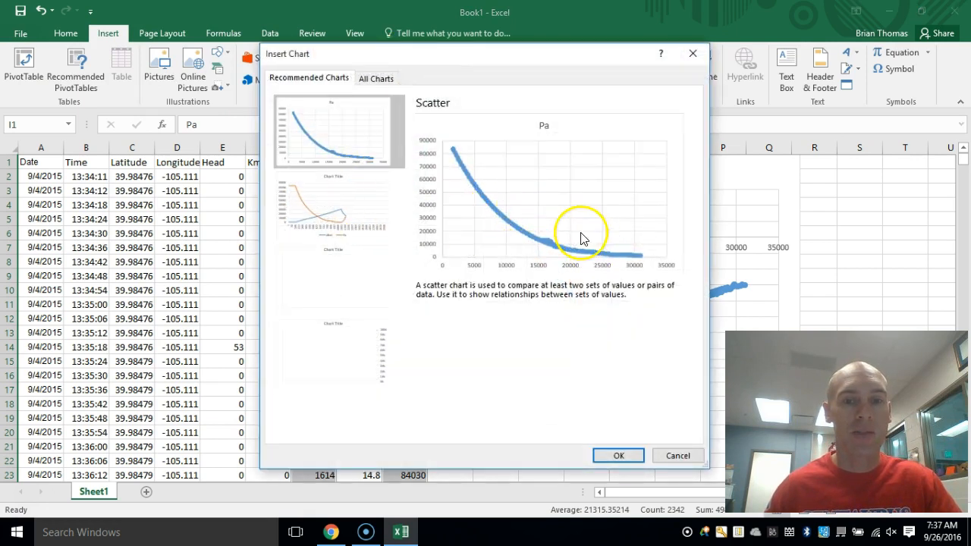
click(616, 456)
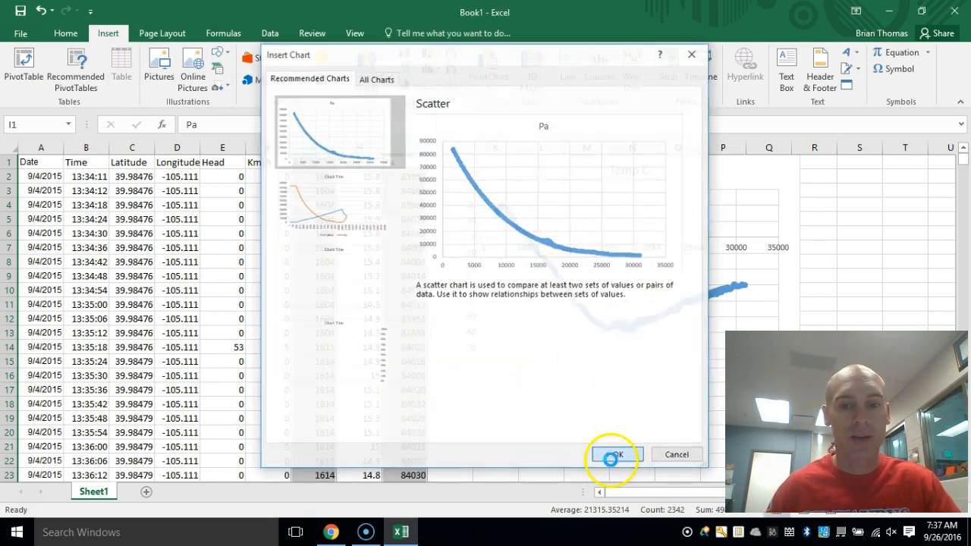
- Position the Pa chart directly below the Temp C chart, beside the data
drag(527, 234, 657, 364)
scroll(560, 348, down, 1)
scroll(486, 313, up, 1)
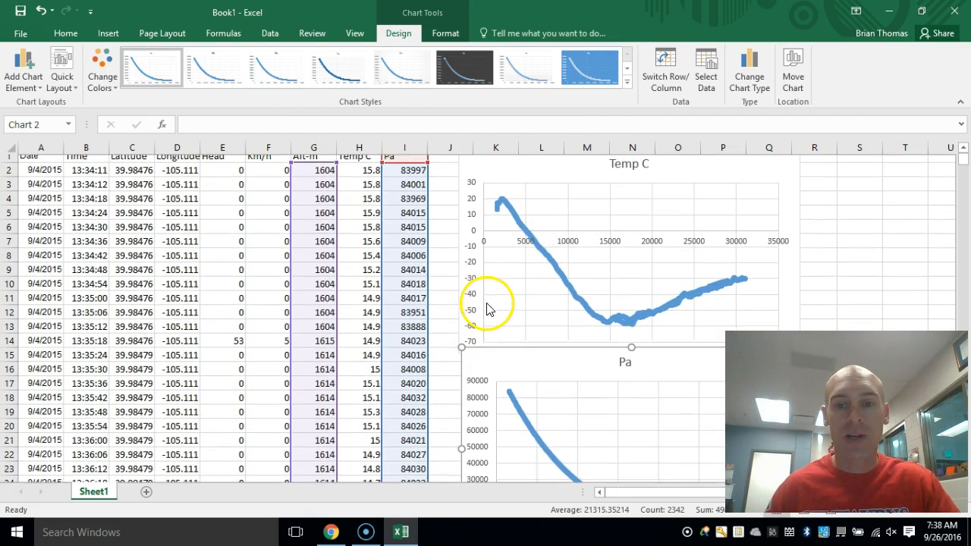
drag(531, 375, 523, 361)
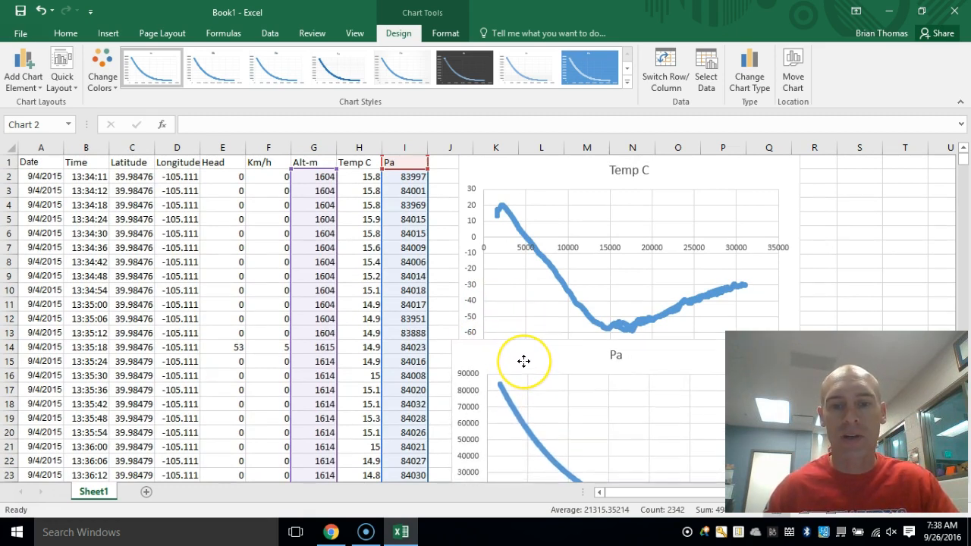